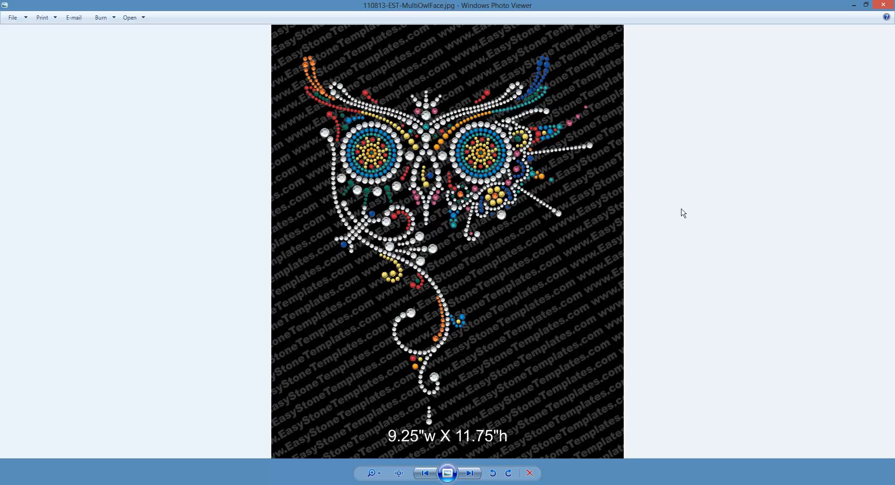
# Close the owl picture preview, switch to Silhouette Studio and place the multicolour owl rhinestone design on the 12x12 page.
pyautogui.click(889, 11)
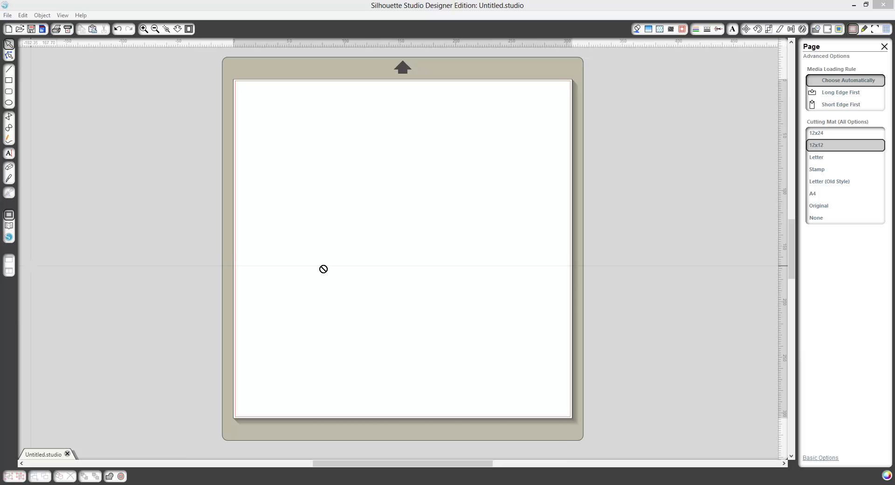
pyautogui.moveTo(403, 254); pyautogui.dragTo(409, 265)
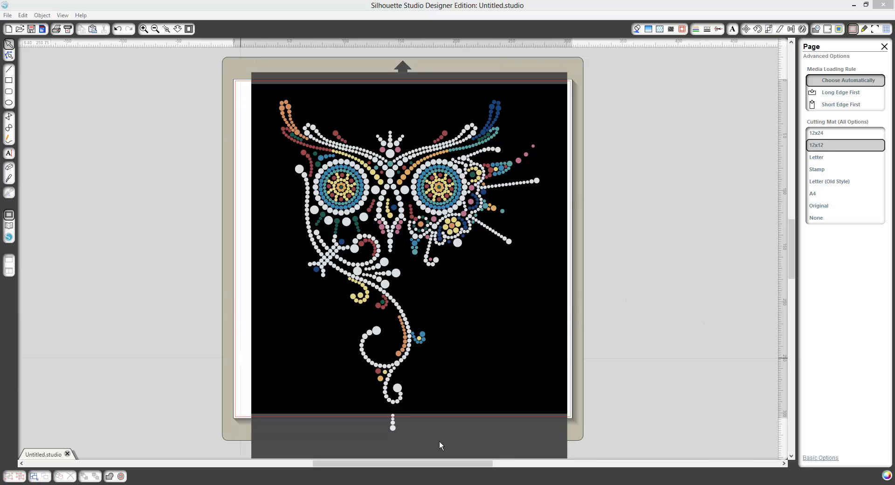
# Ungroup the placed owl design twice so its background and stones become separate objects.
pyautogui.click(511, 372)
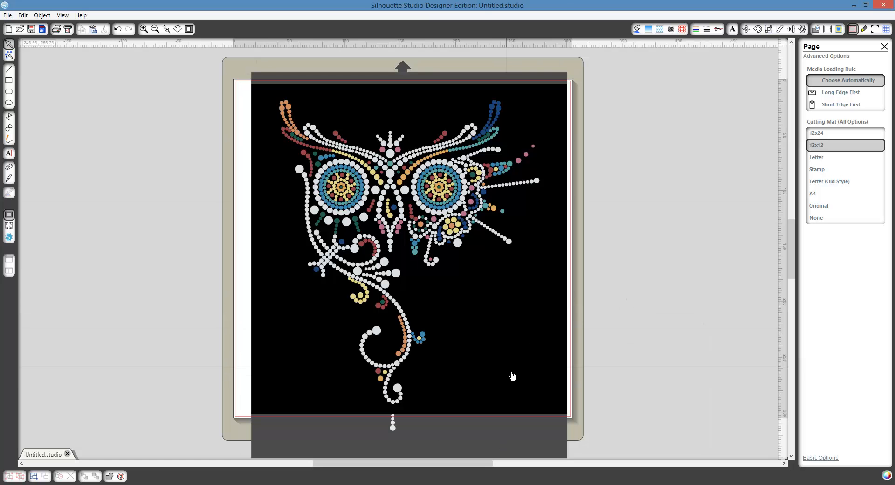
pyautogui.click(510, 370)
pyautogui.rightClick(510, 371)
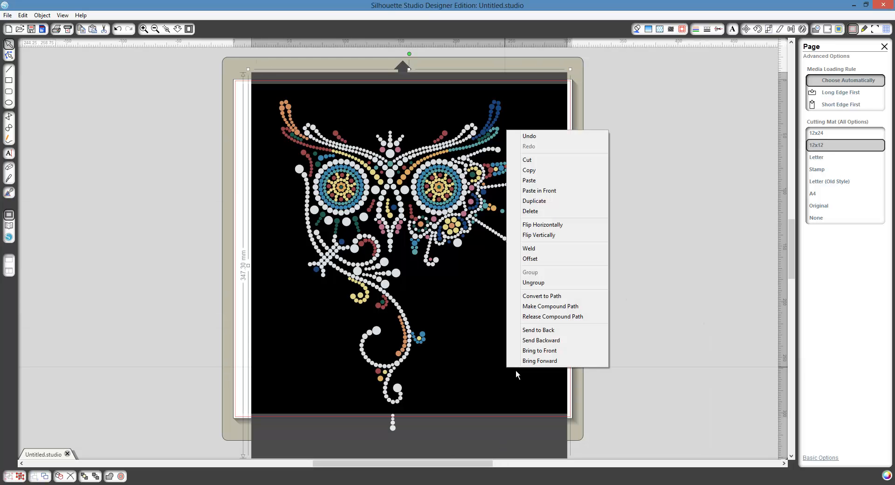
pyautogui.click(543, 283)
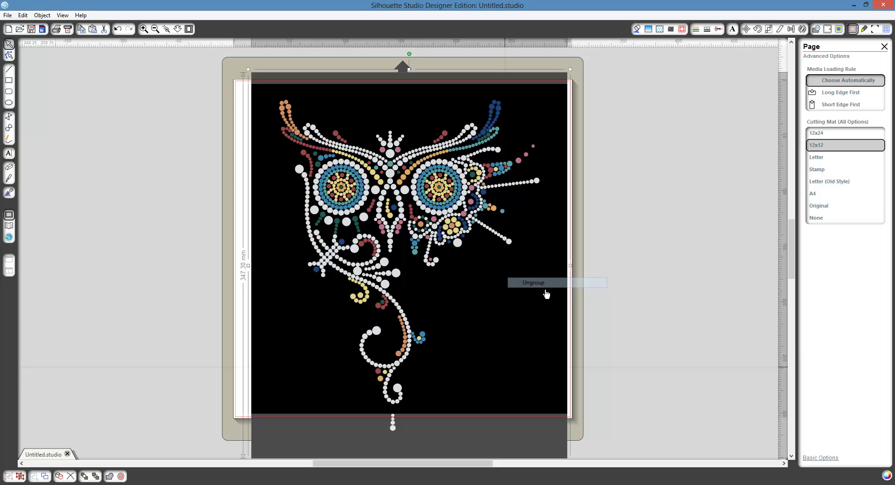
pyautogui.rightClick(477, 304)
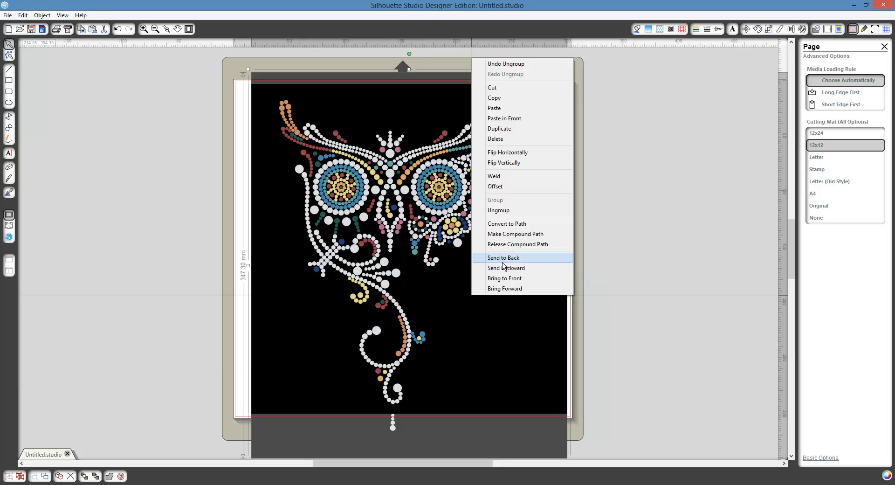
pyautogui.click(504, 210)
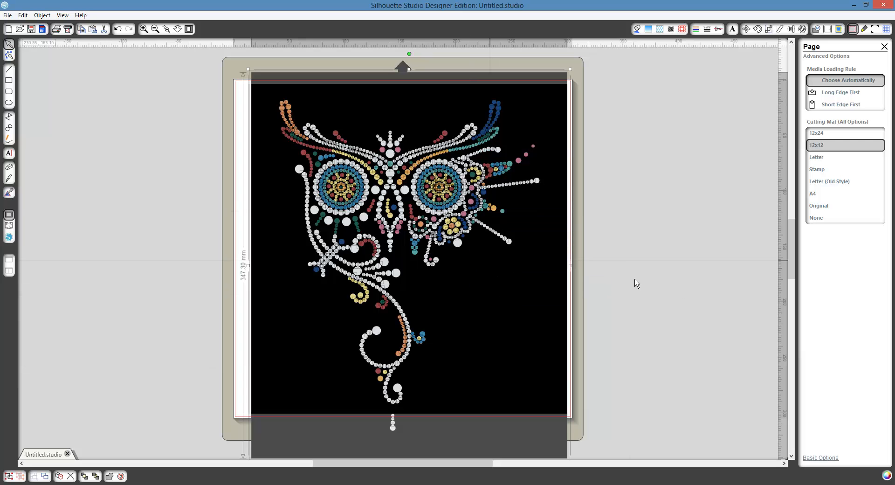
# Delete the black background behind the owl and the short column of stones hanging off the page's lower edge.
pyautogui.click(528, 292)
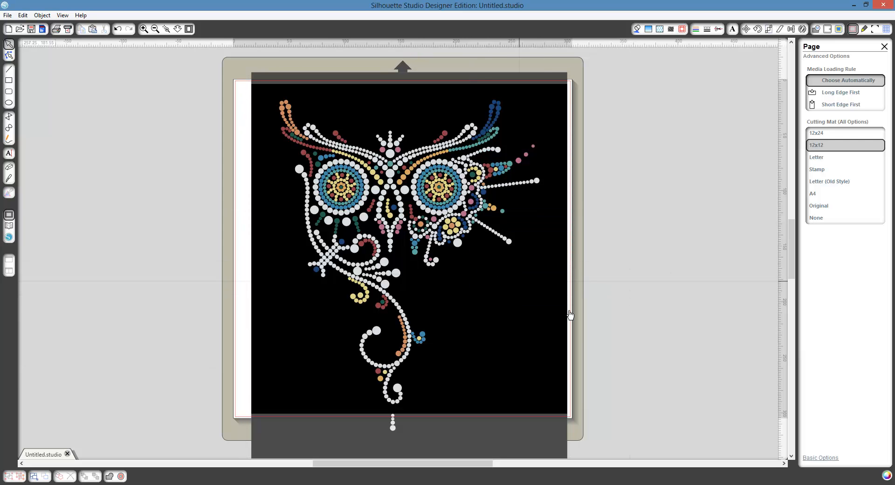
pyautogui.click(551, 314)
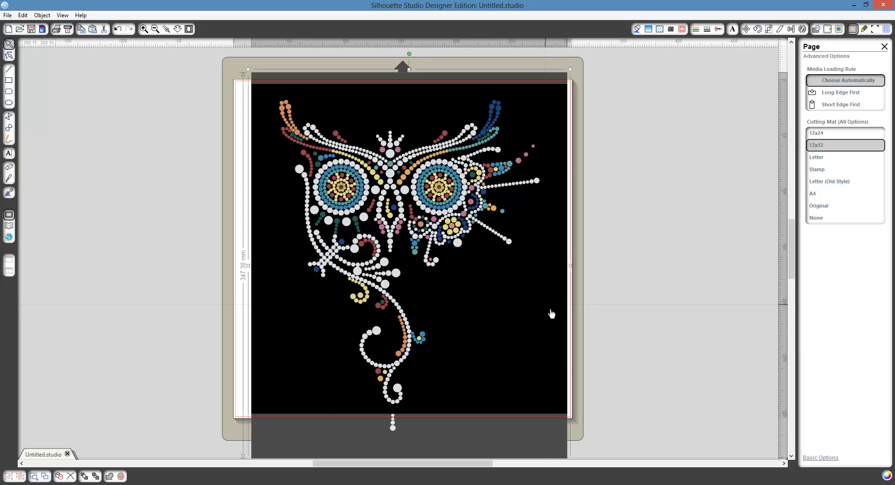
pyautogui.press('Delete')
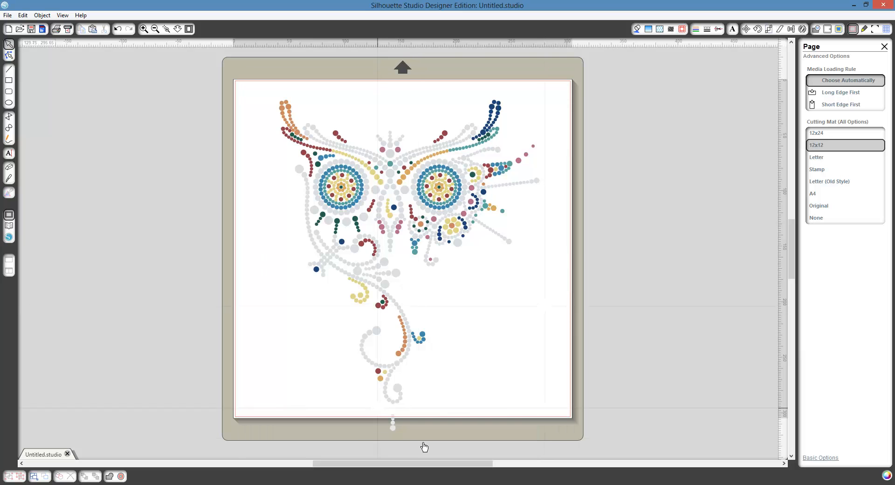
pyautogui.moveTo(377, 408); pyautogui.dragTo(423, 443)
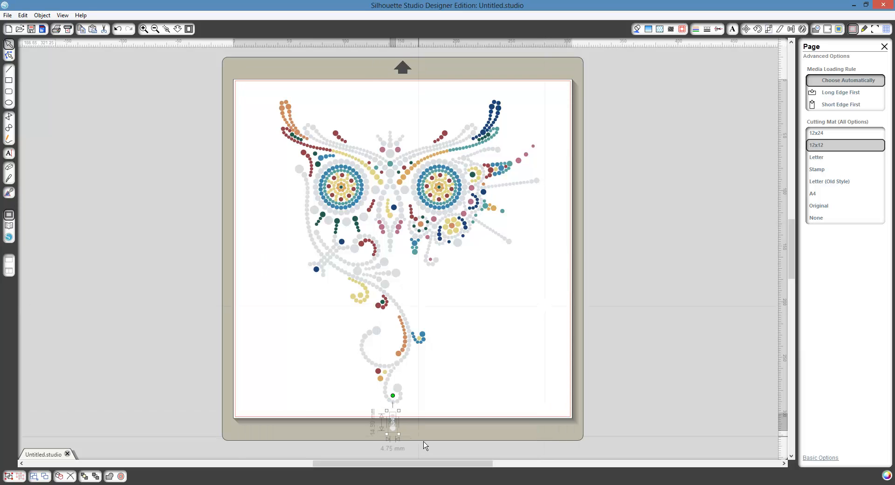
pyautogui.press('Delete')
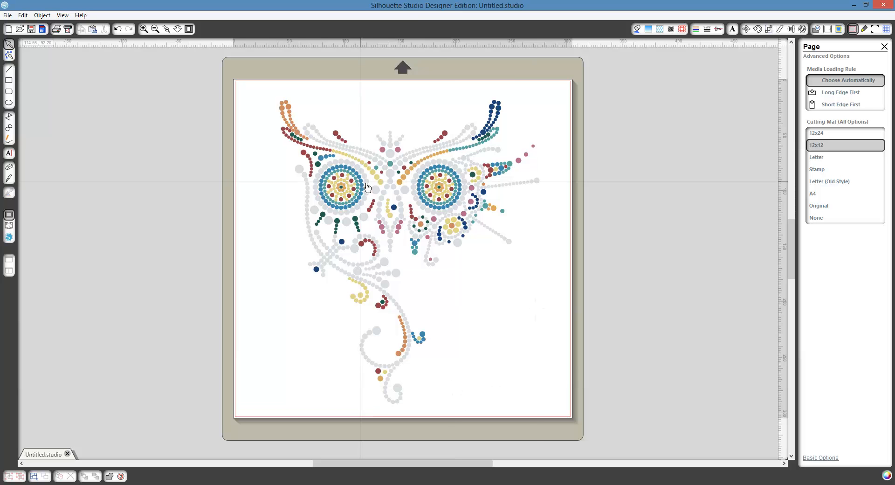
# Draw a rectangle about 259 mm wide and 287 mm high framing the whole owl design.
pyautogui.click(10, 82)
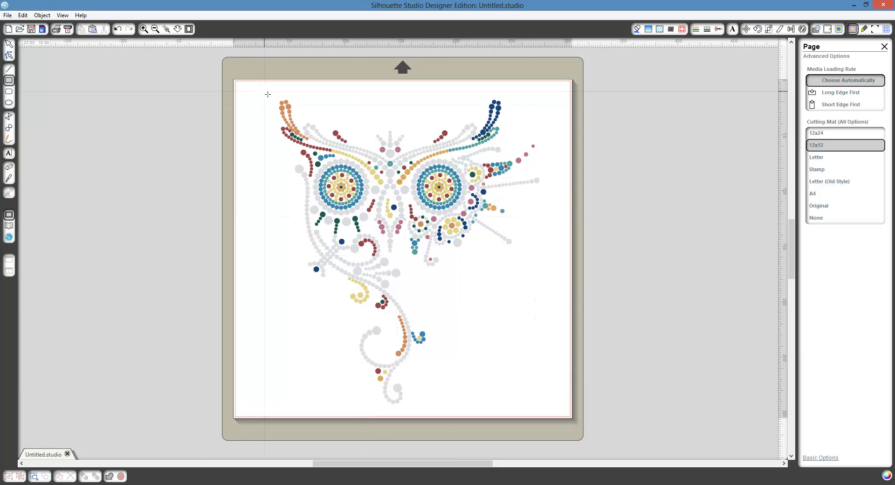
pyautogui.moveTo(264, 90); pyautogui.dragTo(555, 413)
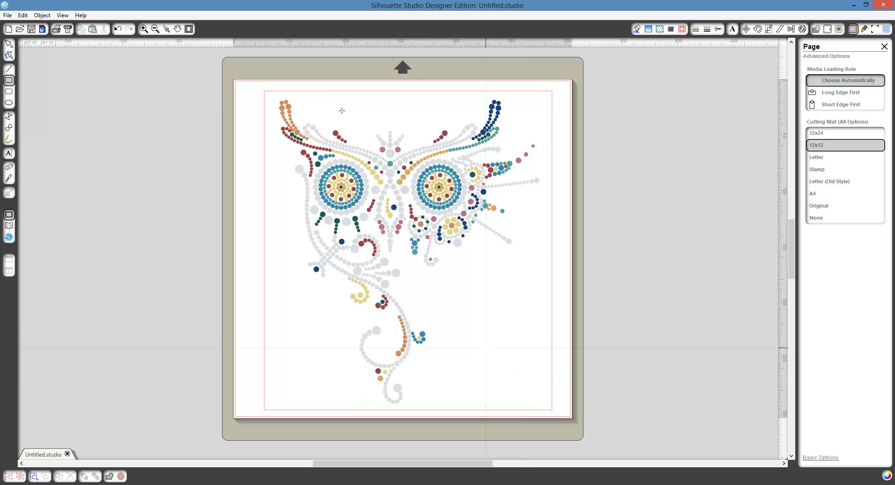
# Save the framed design to the Desktop as MultiOwlCrystal.studio, replacing the existing file.
pyautogui.click(8, 15)
pyautogui.click(23, 74)
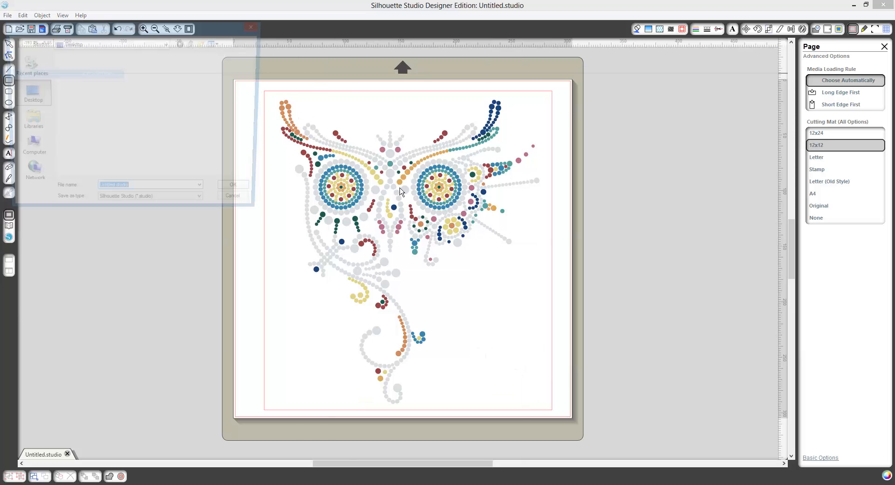
pyautogui.moveTo(261, 81); pyautogui.dragTo(272, 191)
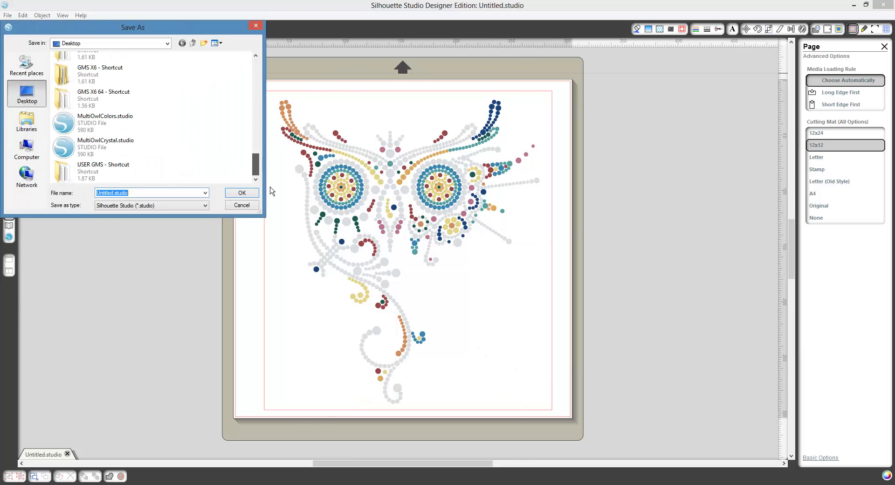
pyautogui.doubleClick(92, 152)
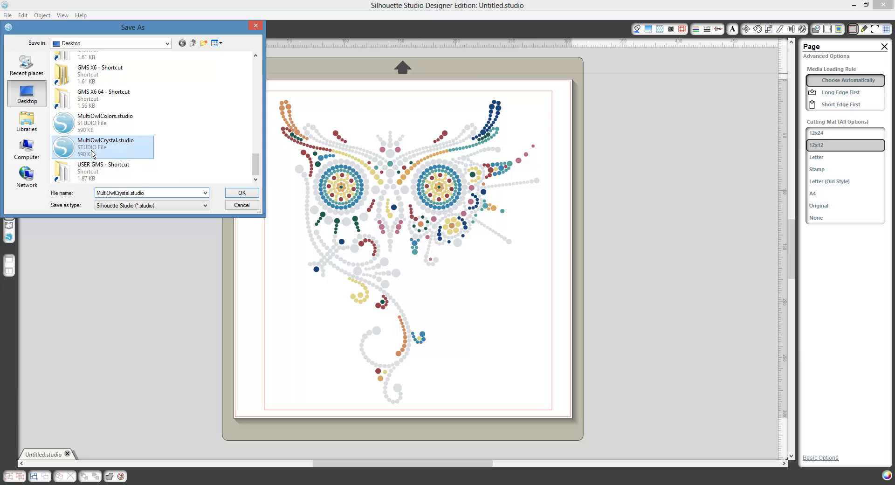
pyautogui.click(485, 251)
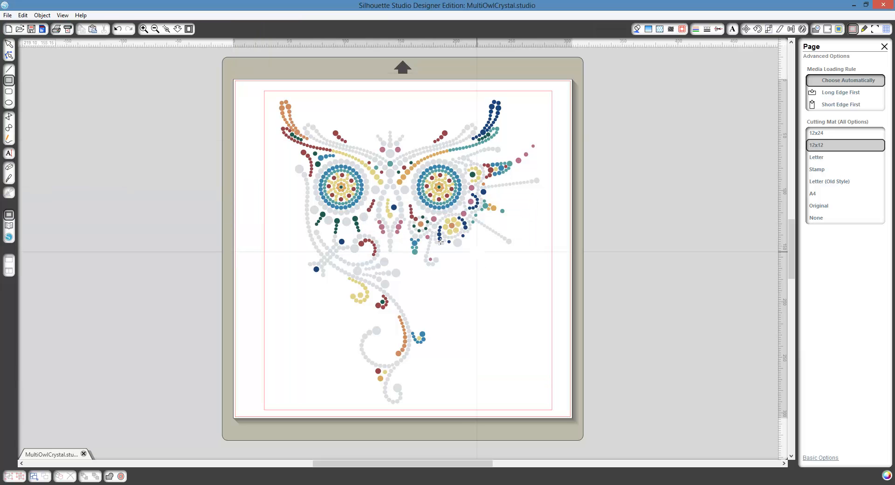
# Save another copy of the design to the Desktop as MultiOwlColors.studio, replacing the existing file.
pyautogui.click(8, 16)
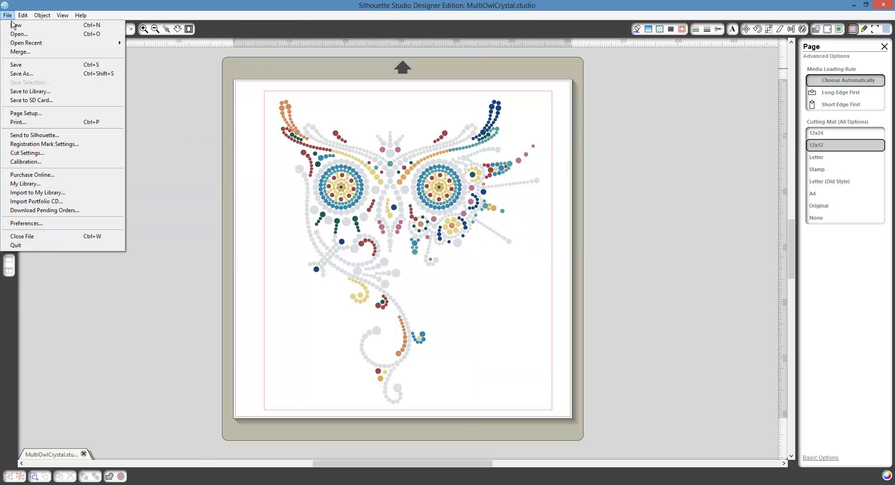
pyautogui.click(36, 77)
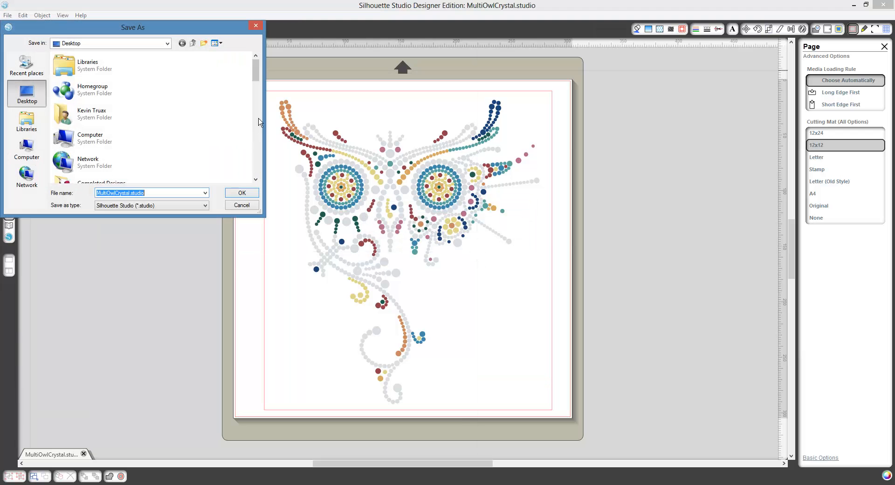
pyautogui.moveTo(255, 70); pyautogui.dragTo(271, 183)
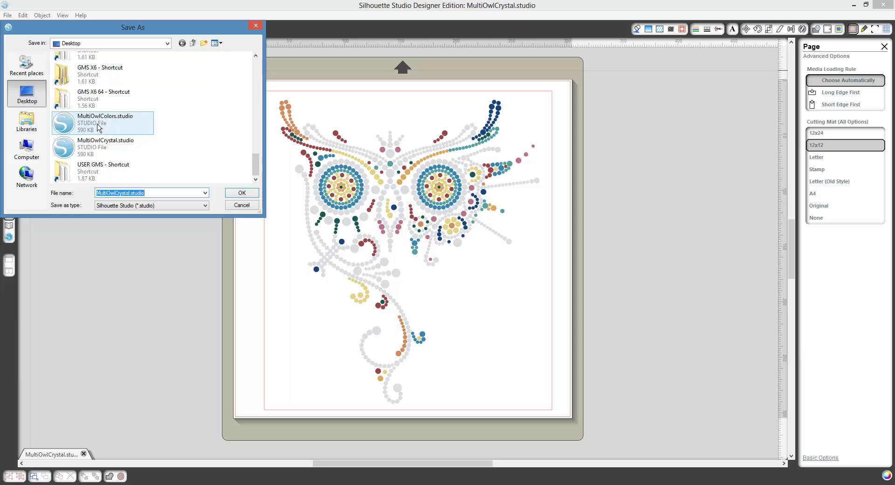
pyautogui.click(79, 125)
pyautogui.click(251, 196)
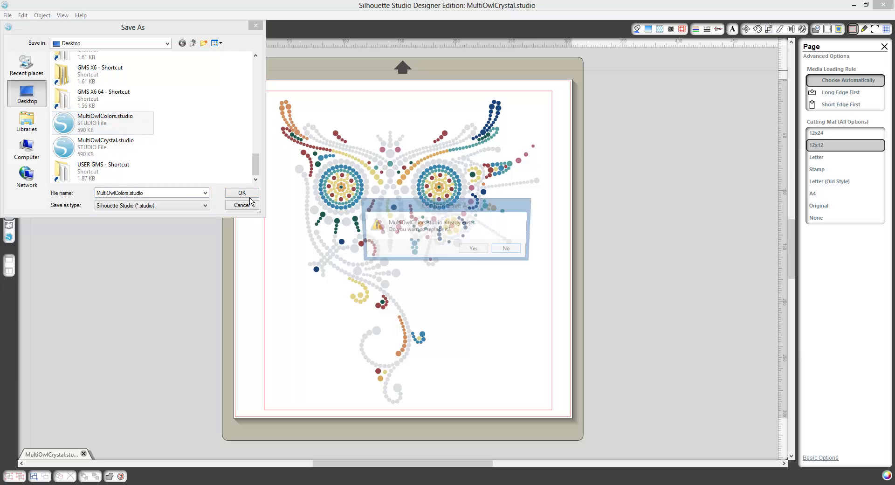
pyautogui.click(474, 250)
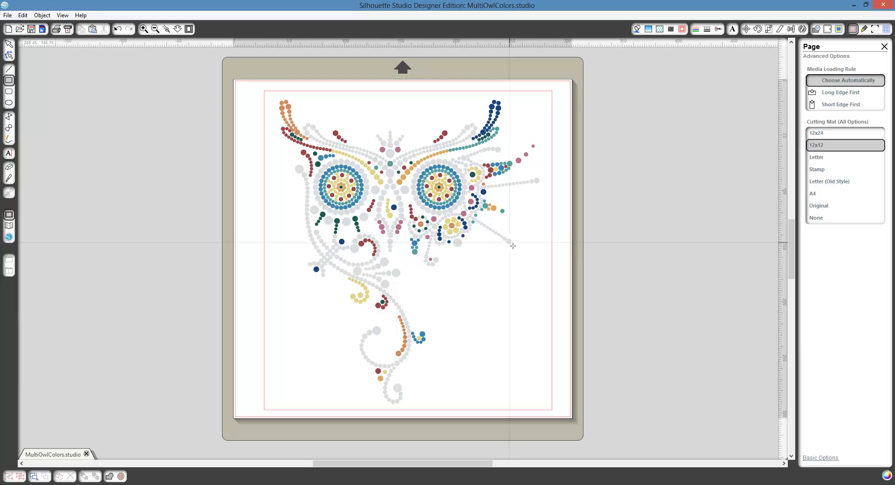
pyautogui.moveTo(510, 243); pyautogui.dragTo(533, 252)
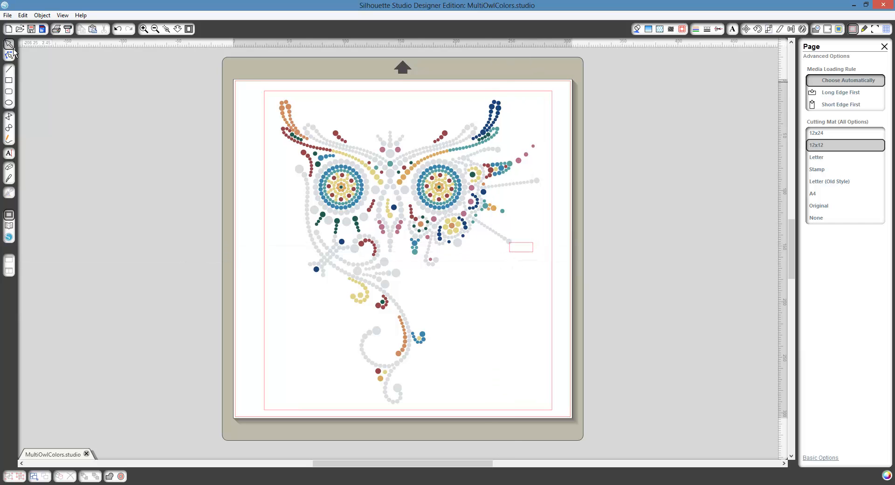
pyautogui.click(532, 260)
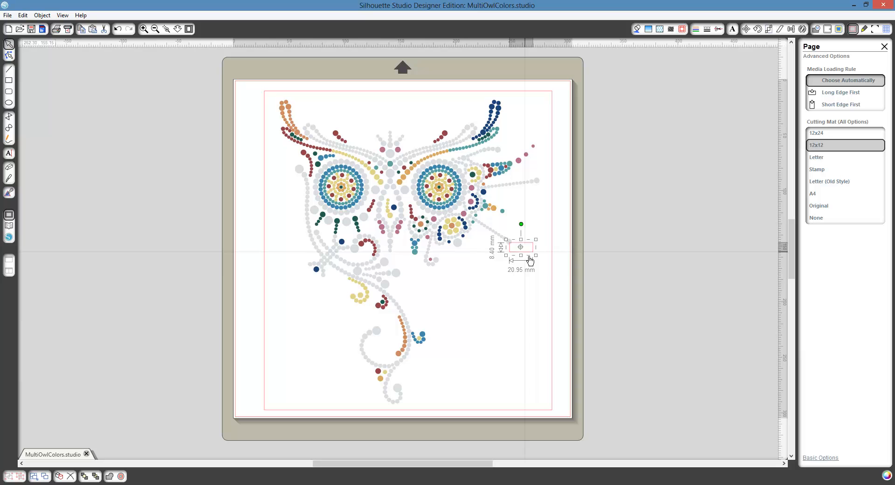
pyautogui.press('Delete')
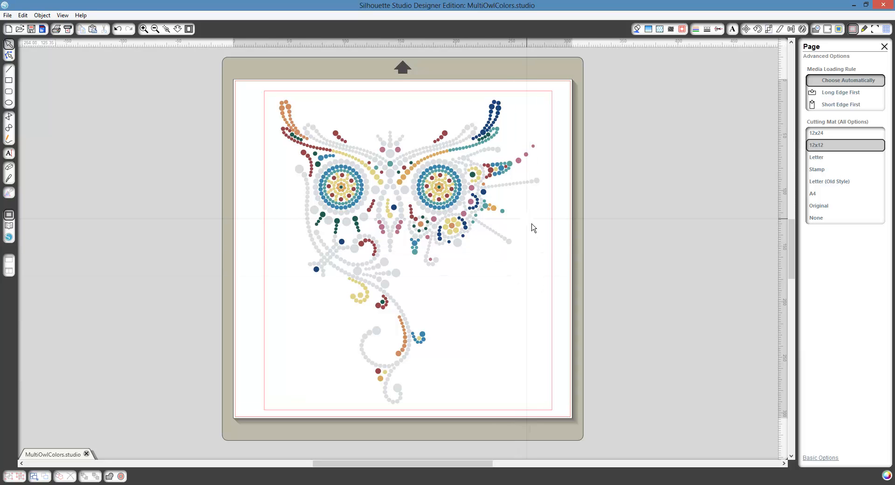
# Delete the diagonal row of clear stones beside the yellow flower and the outer stones of the long row above it.
pyautogui.click(510, 240)
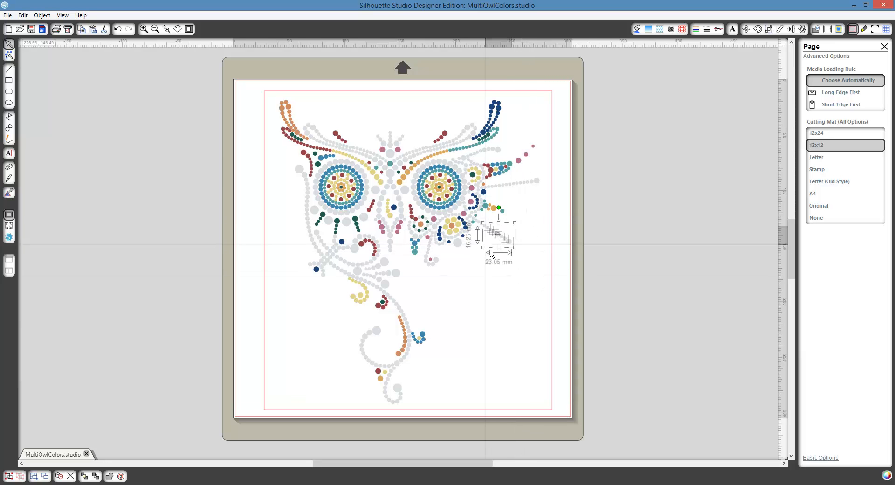
pyautogui.hotkey('ctrl', 'z')
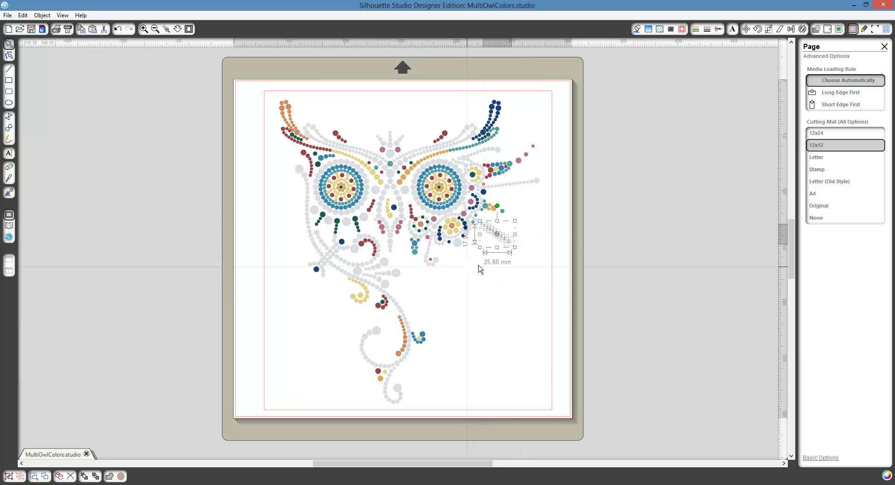
pyautogui.press('Delete')
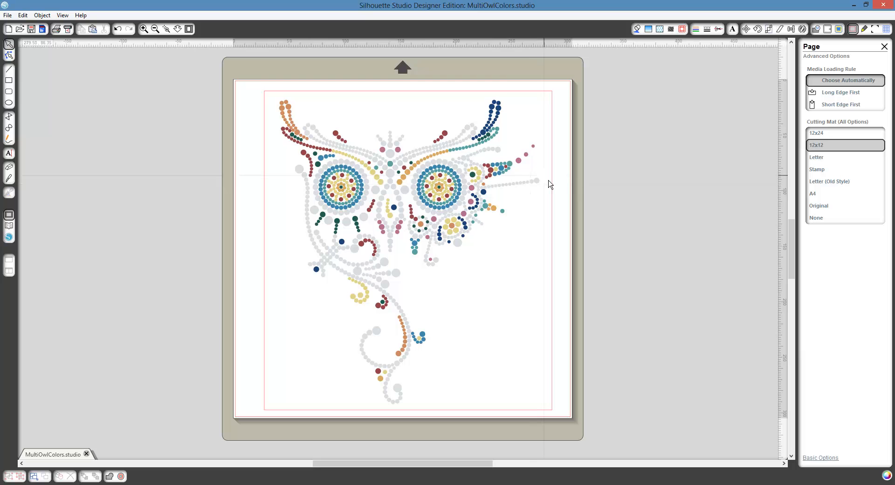
pyautogui.hotkey('ctrl', 'z')
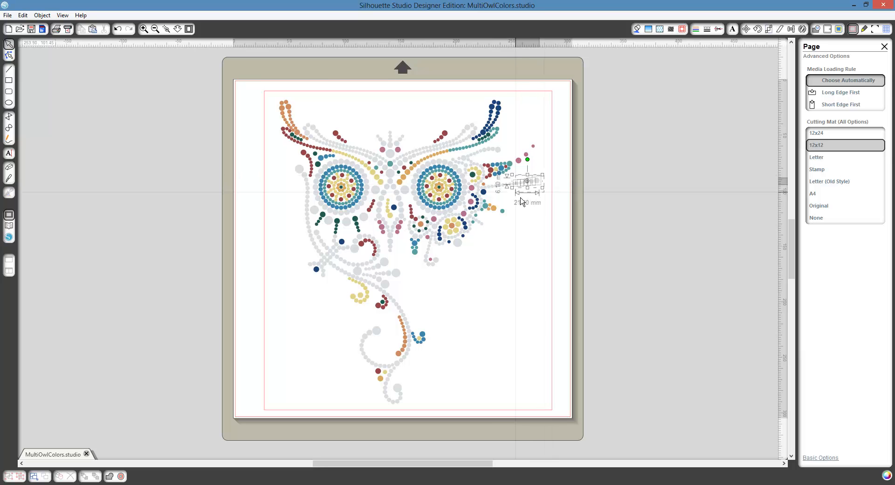
pyautogui.click(523, 204)
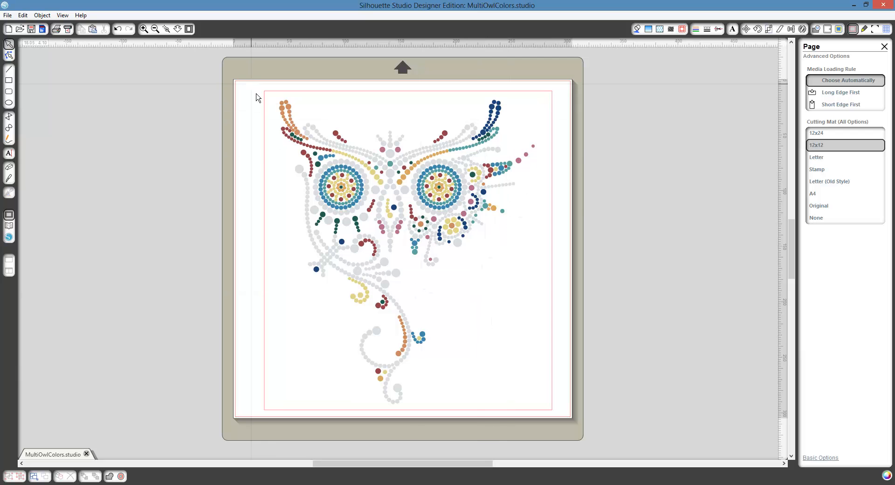
# Select the whole design with its frame, compare the Cut Edge style, and set its cut style to Cut.
pyautogui.hotkey('ctrl', 'a')
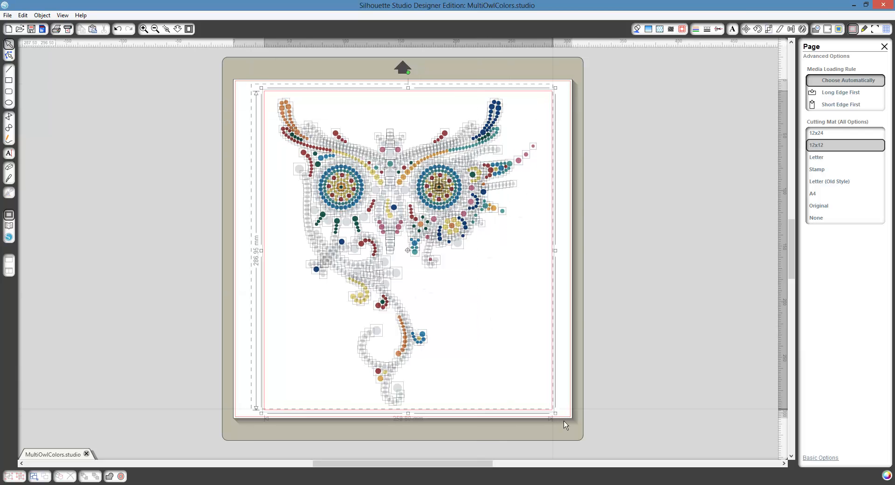
pyautogui.moveTo(565, 424); pyautogui.dragTo(574, 433)
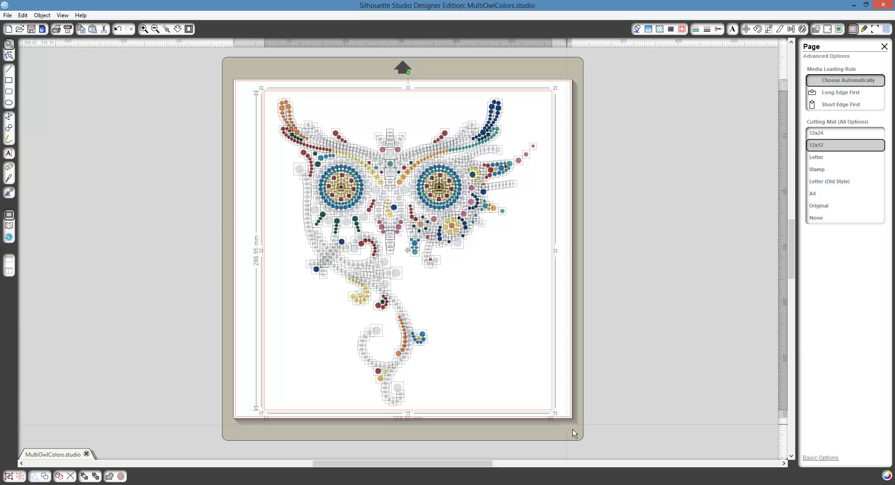
pyautogui.click(720, 31)
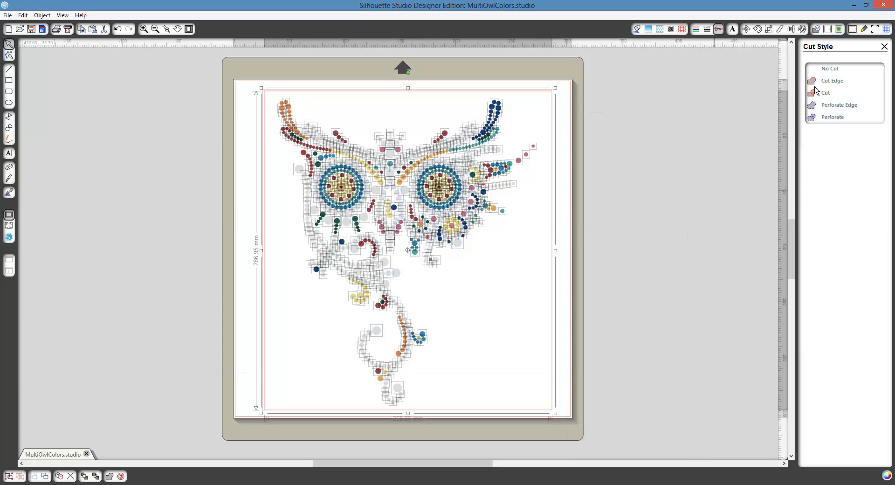
pyautogui.click(825, 93)
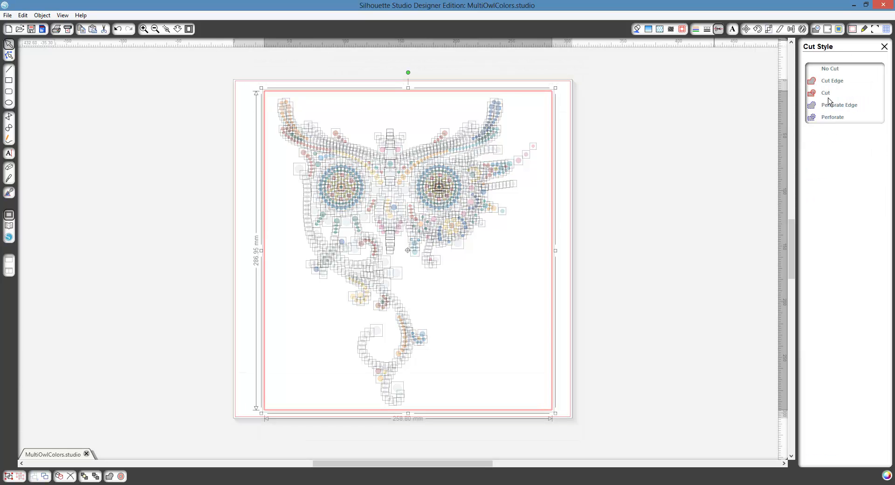
pyautogui.click(825, 92)
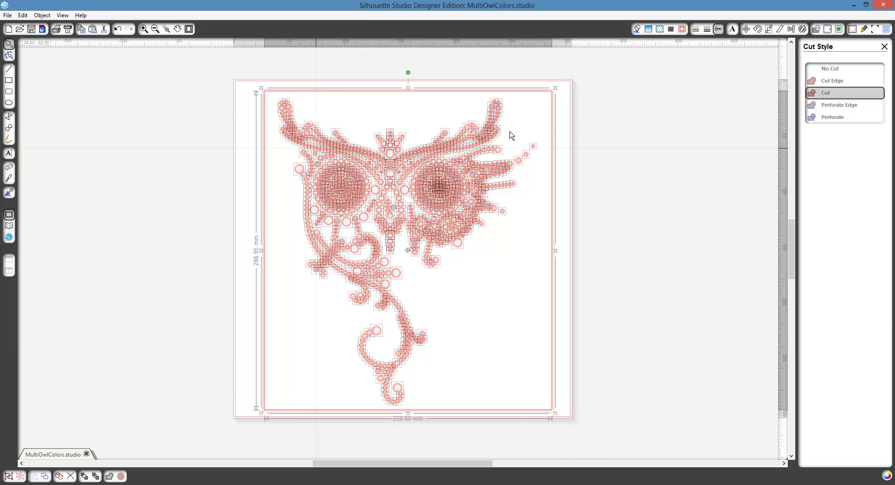
pyautogui.click(845, 85)
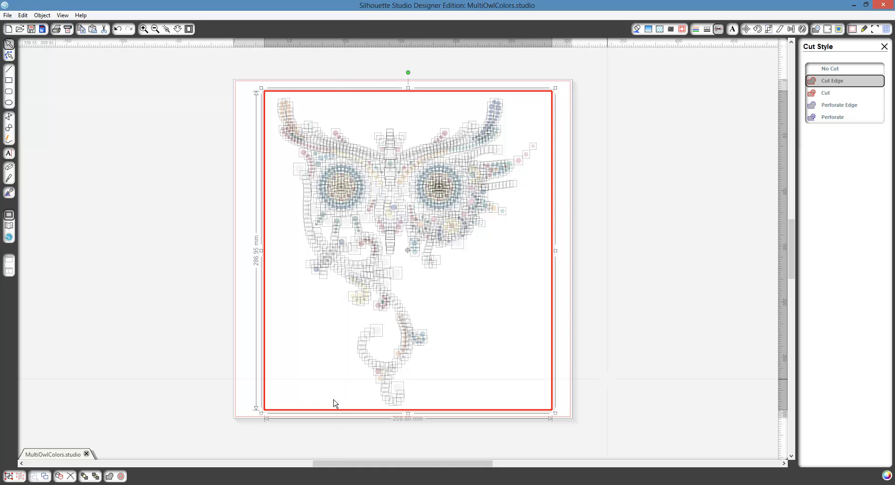
pyautogui.click(830, 97)
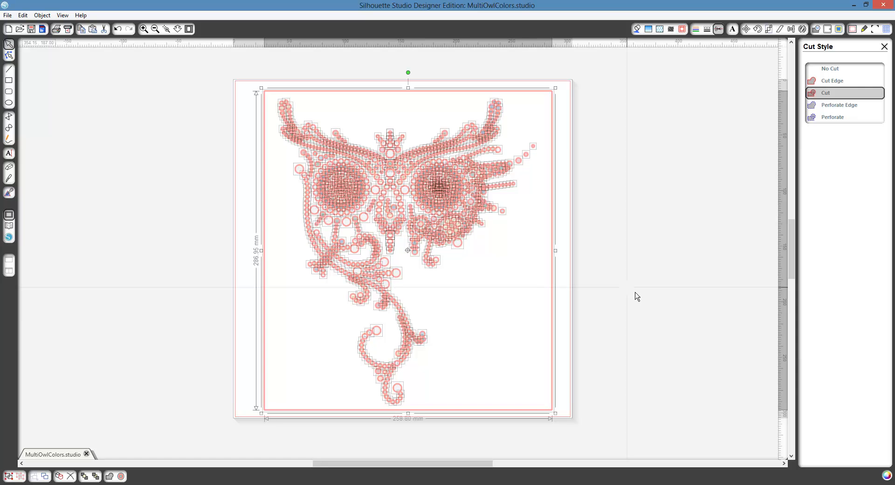
pyautogui.click(638, 297)
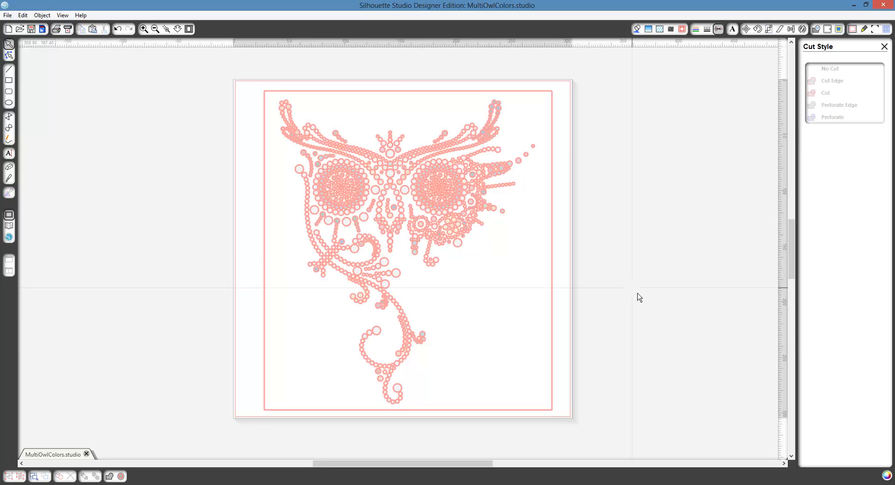
# Open the text style settings.
pyautogui.click(732, 29)
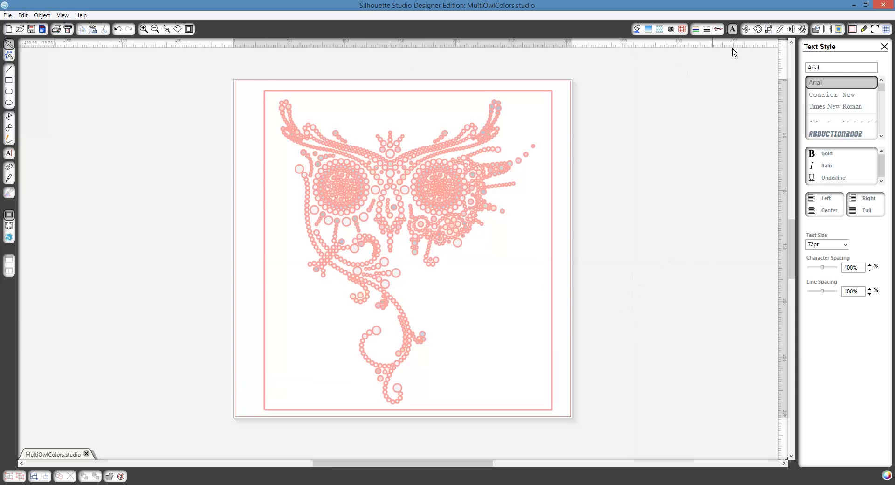